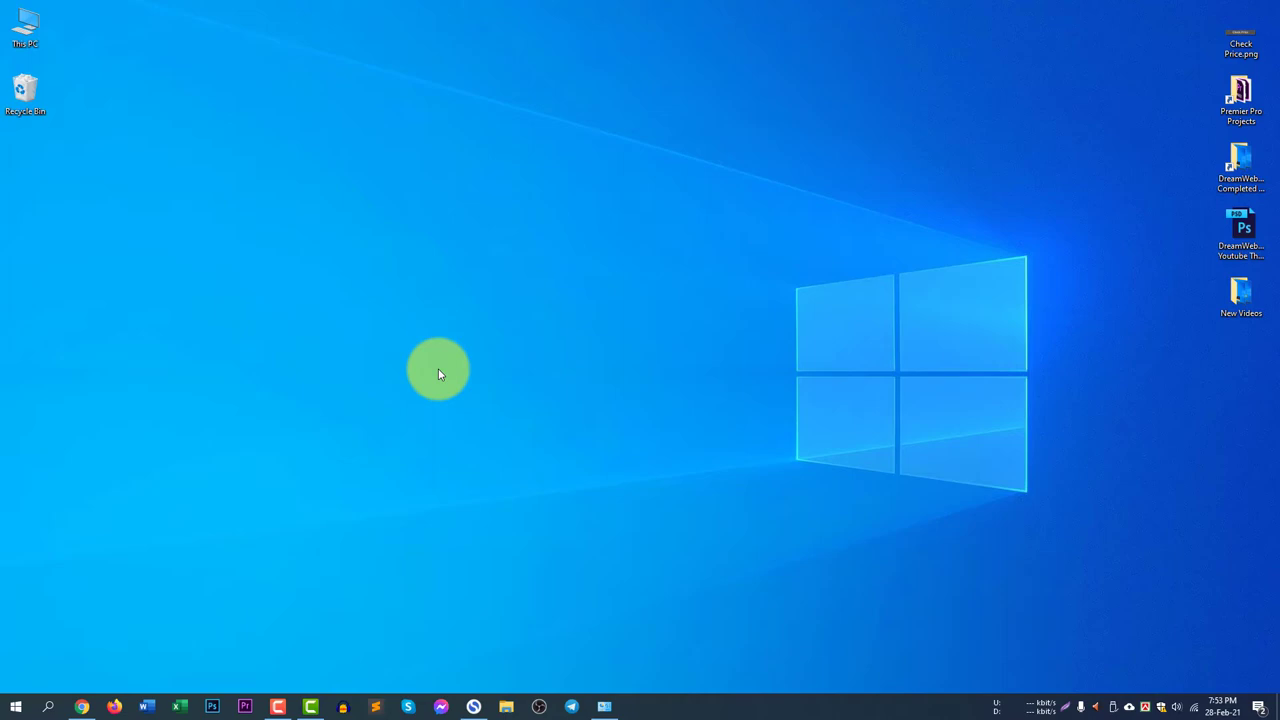
Run a Google search in Chrome for 'realtek audio driver'
click(83, 706)
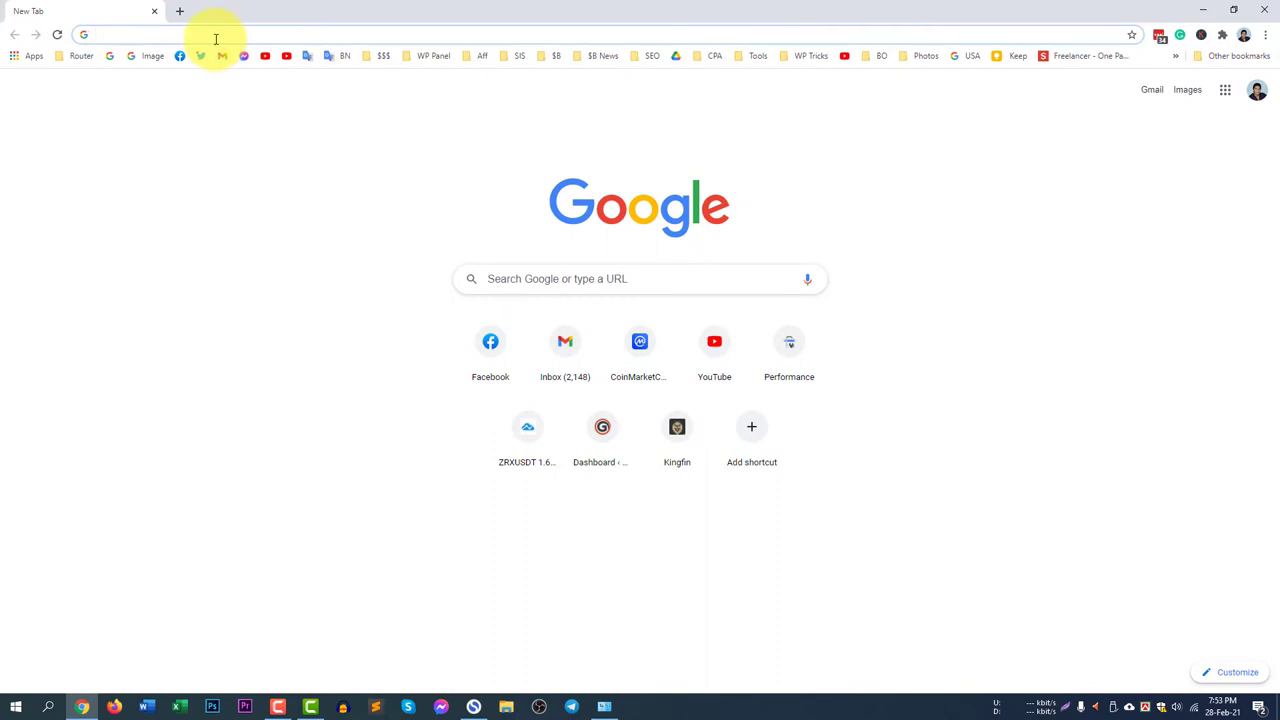
text(re)
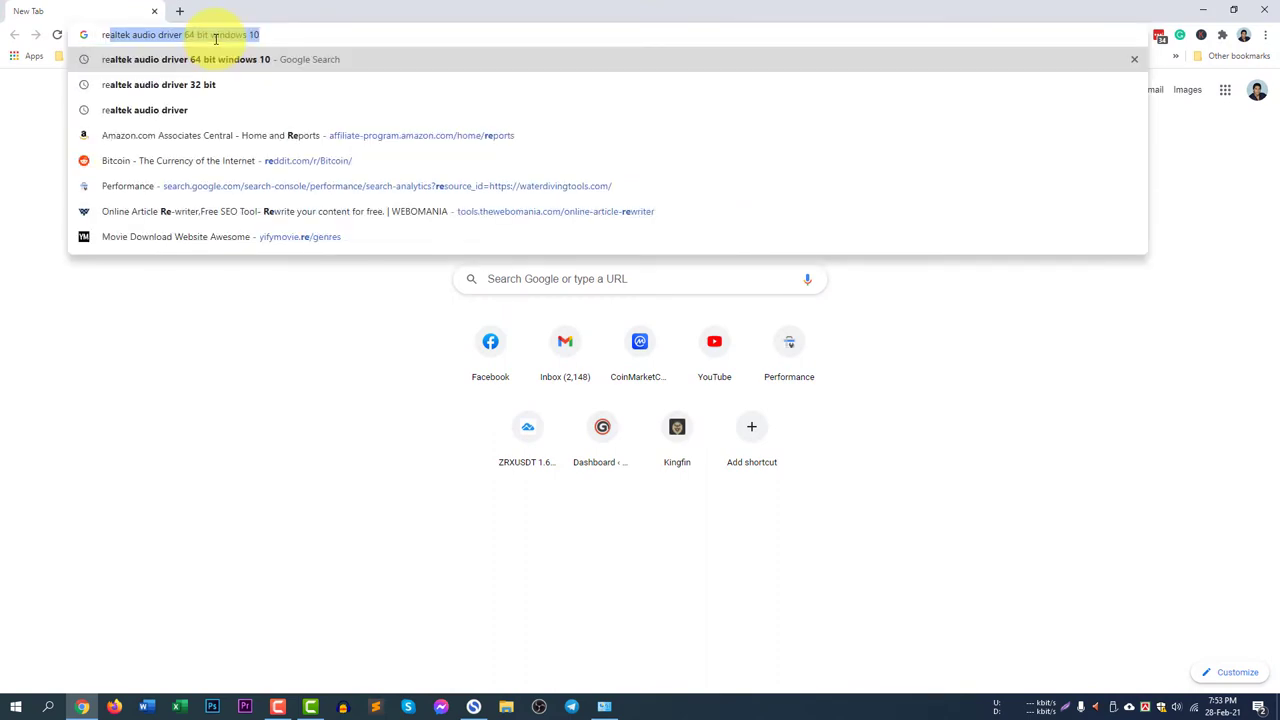
text(altek)
key(Delete)
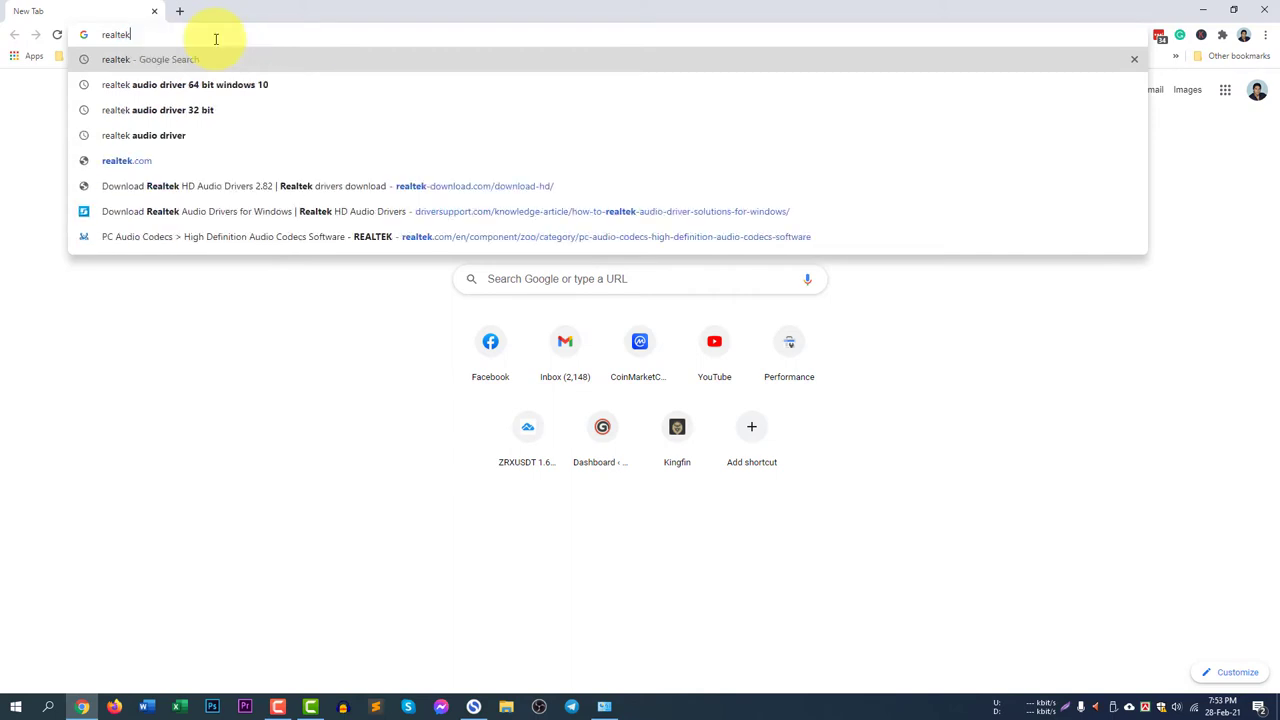
text( adi)
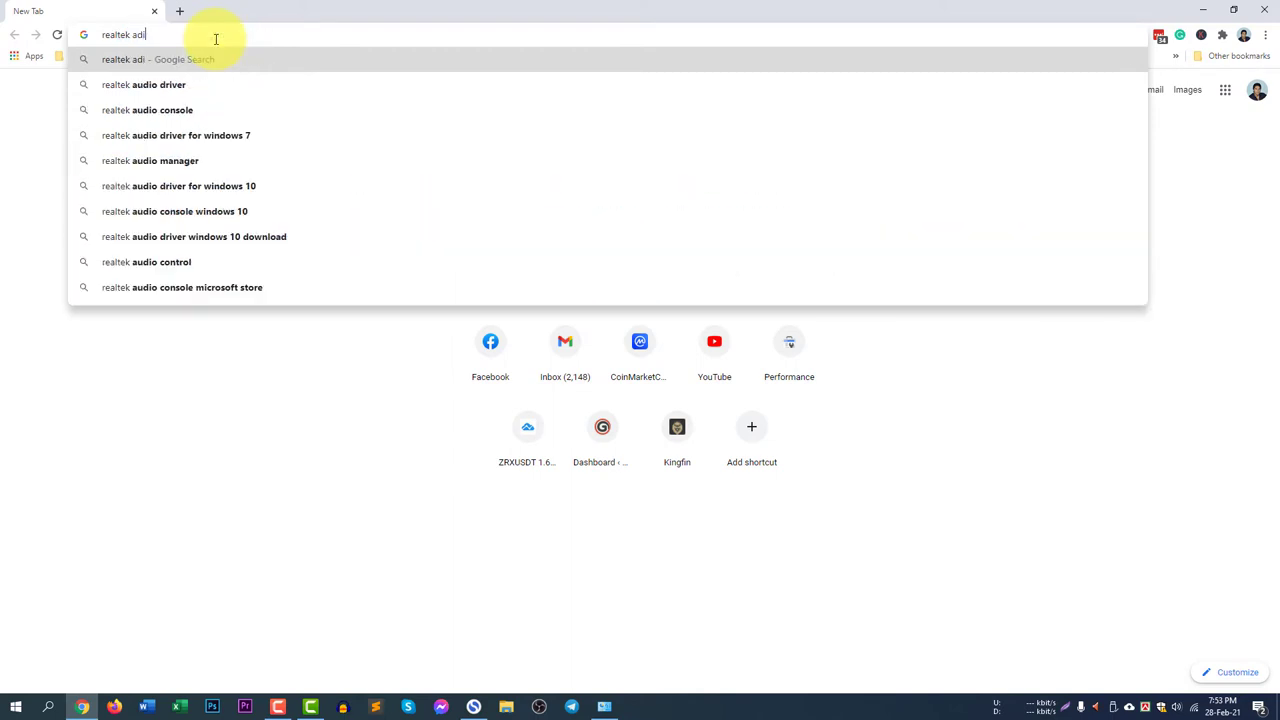
text(o)
key(BackSpace)
key(BackSpace)
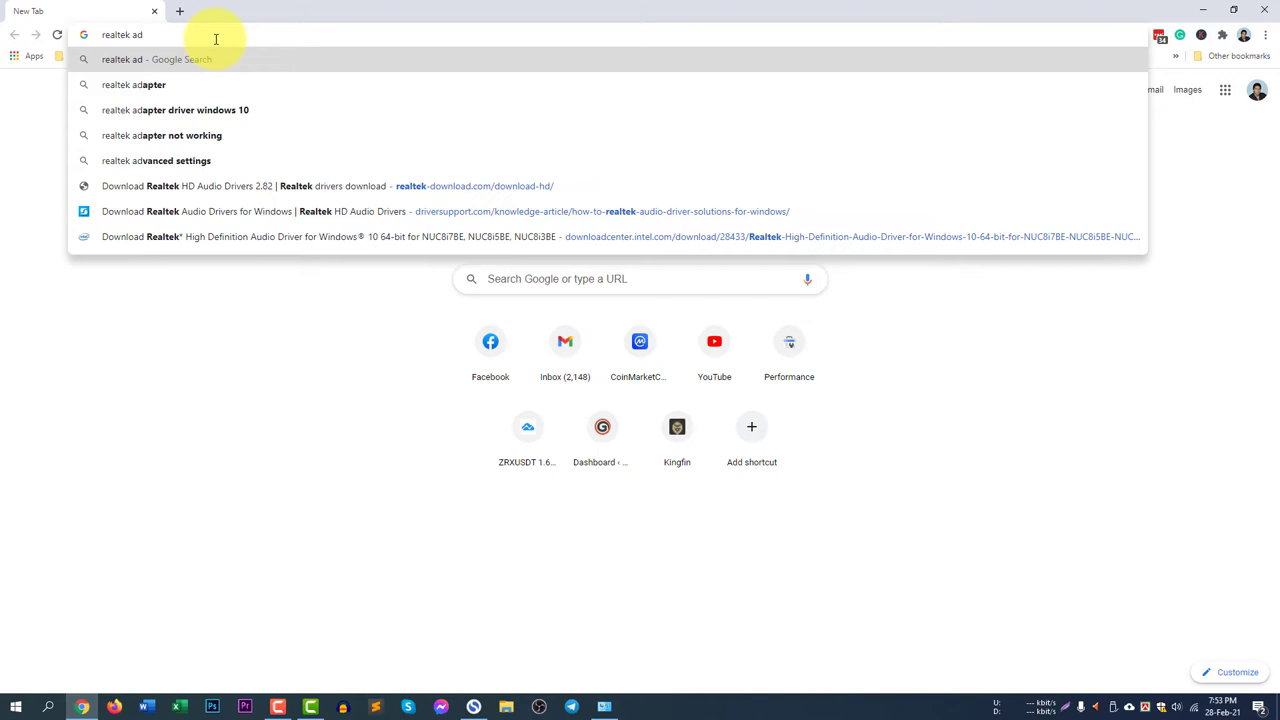
key(BackSpace)
text(udi)
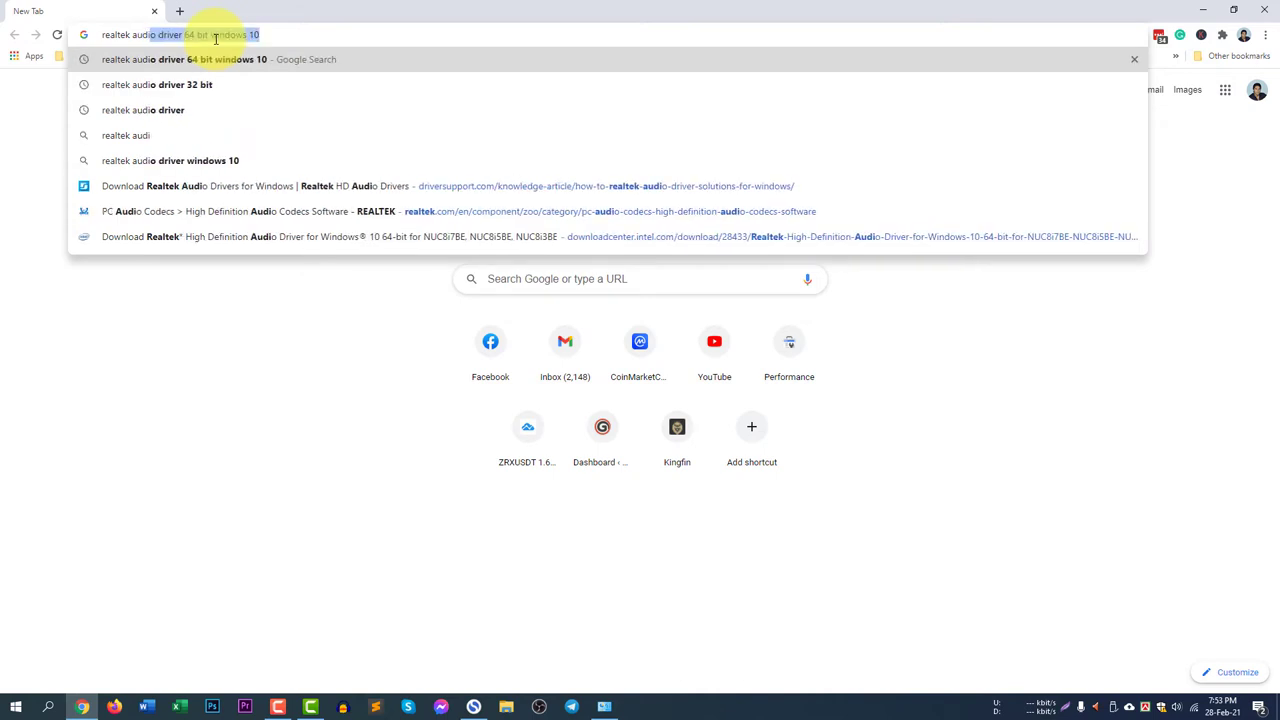
text(o driver)
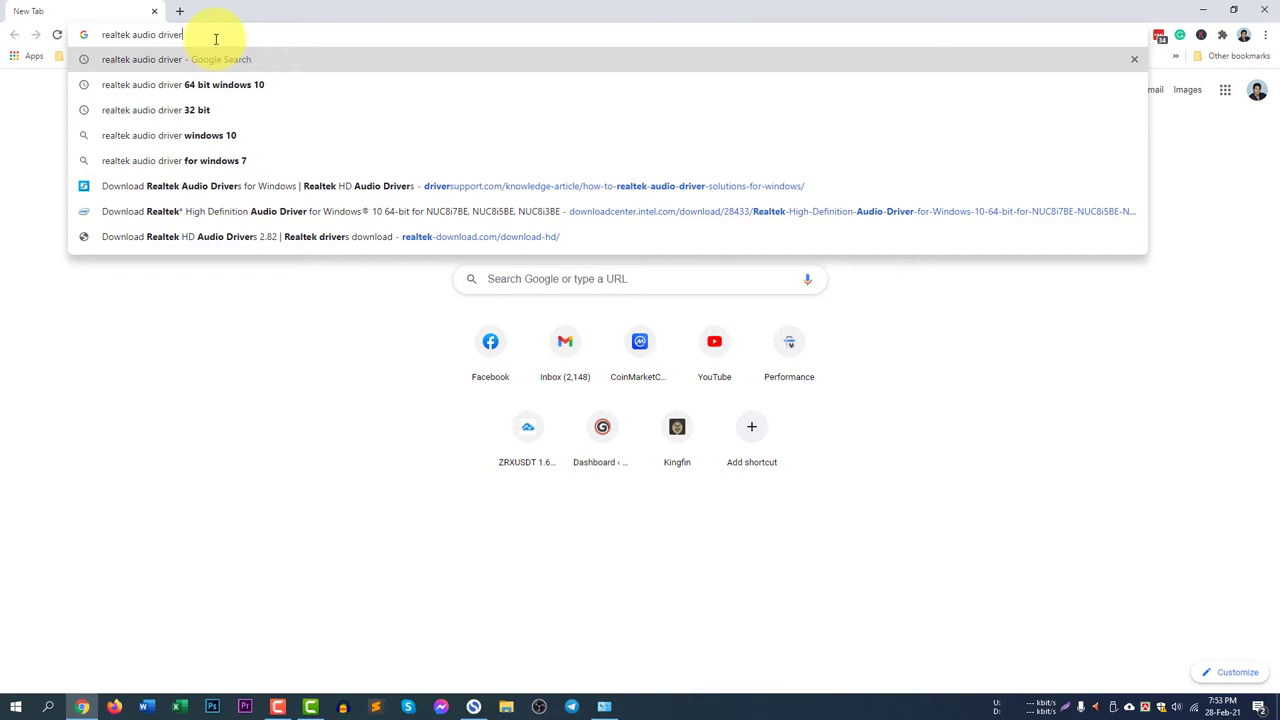
text( 32)
key(BackSpace)
key(BackSpace)
key(Return)
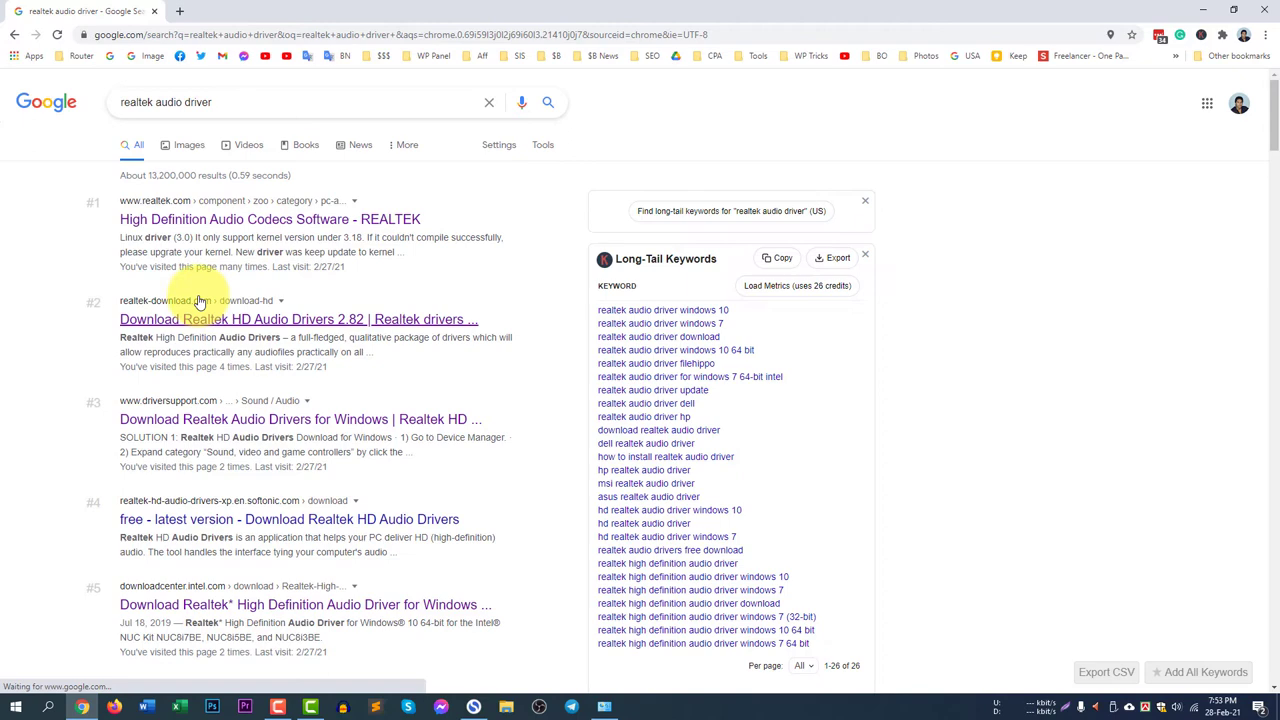
middle_click(300, 419)
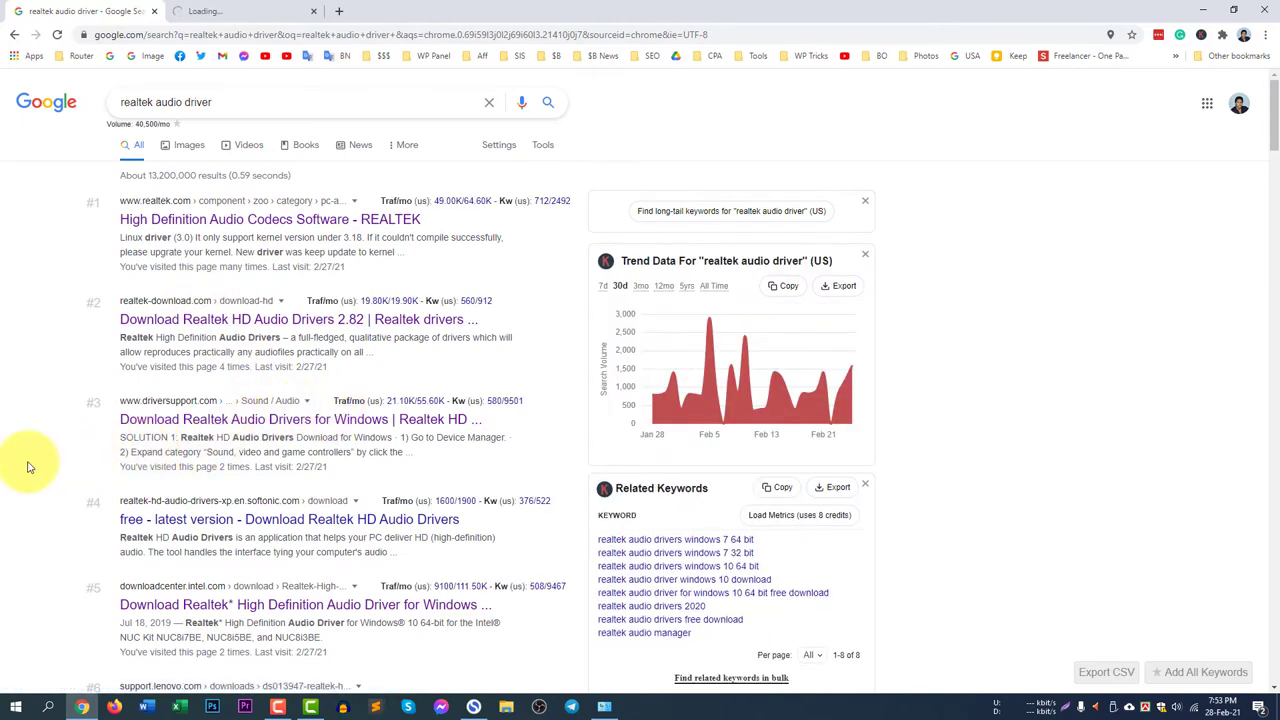
scroll(30, 467, down, 2)
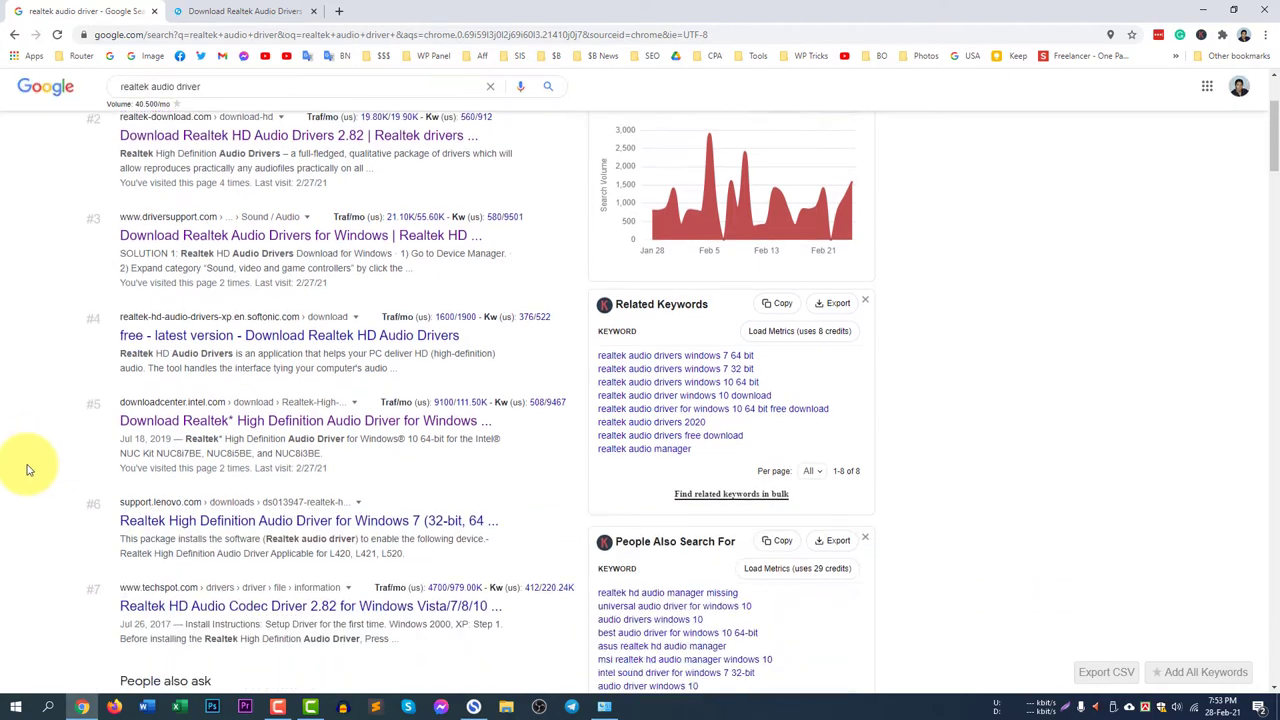
scroll(45, 495, up, 2)
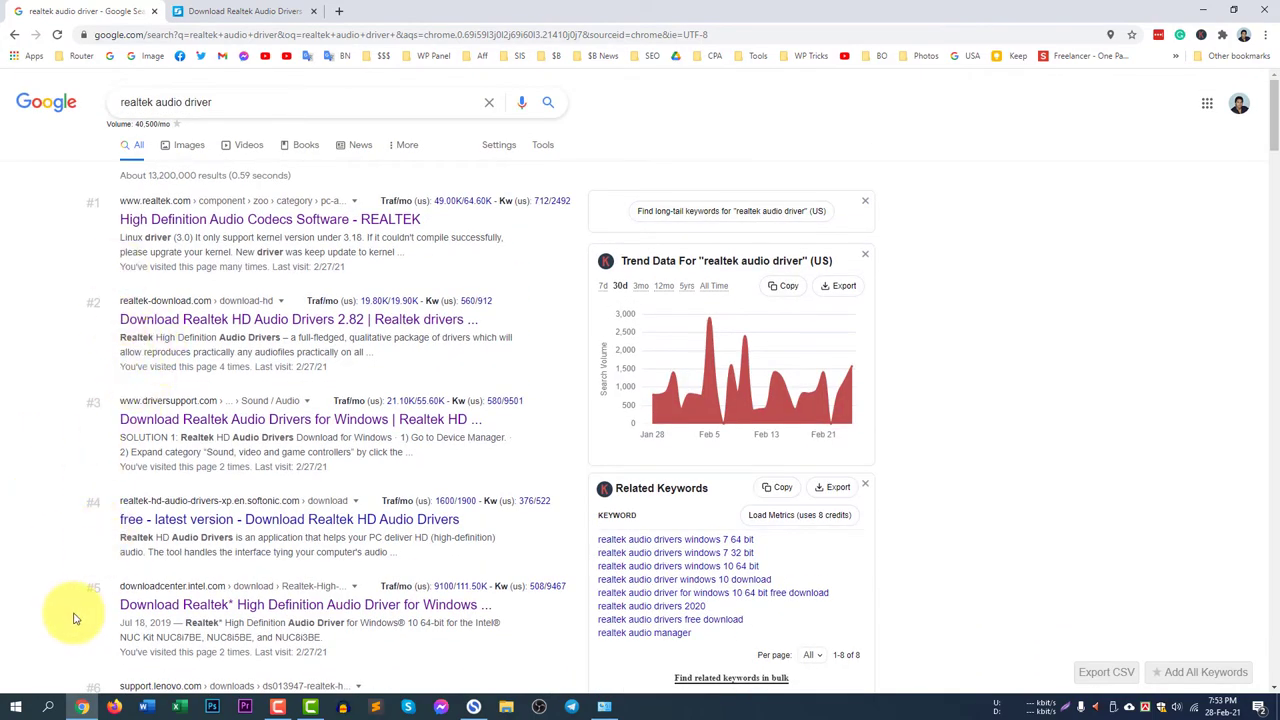
scroll(72, 618, down, 5)
scroll(72, 620, up, 5)
click(268, 9)
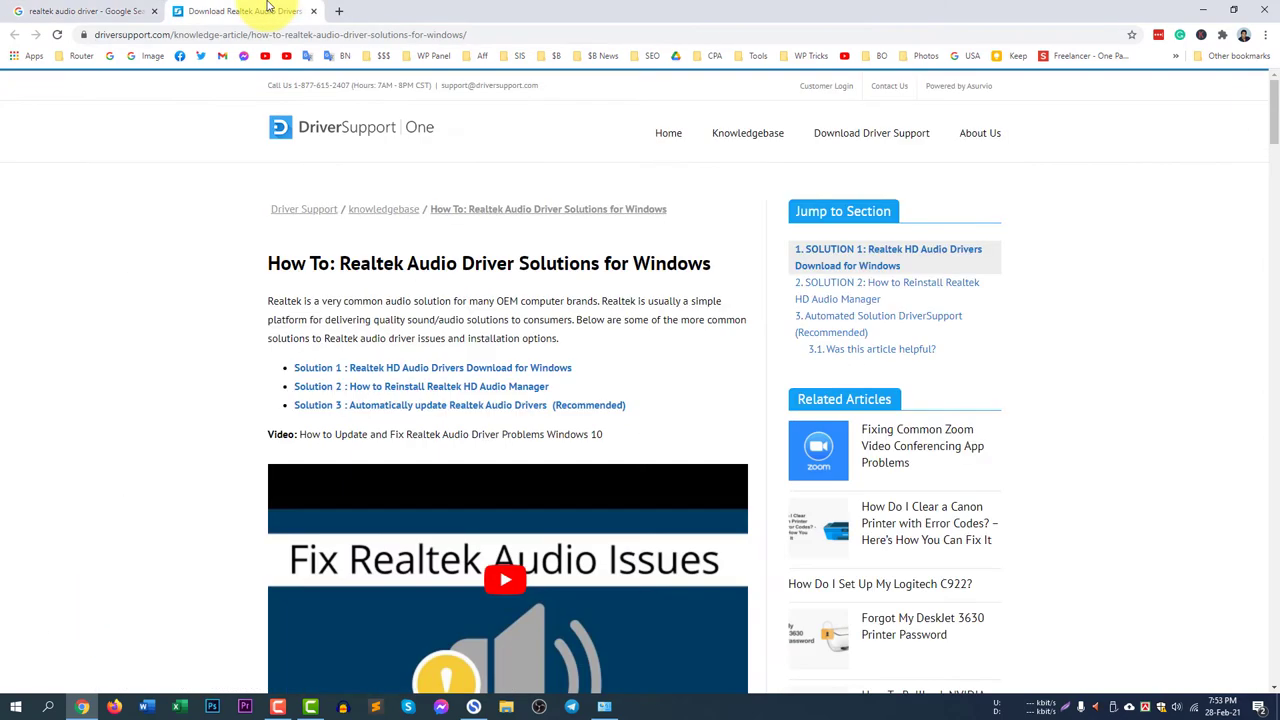
click(468, 370)
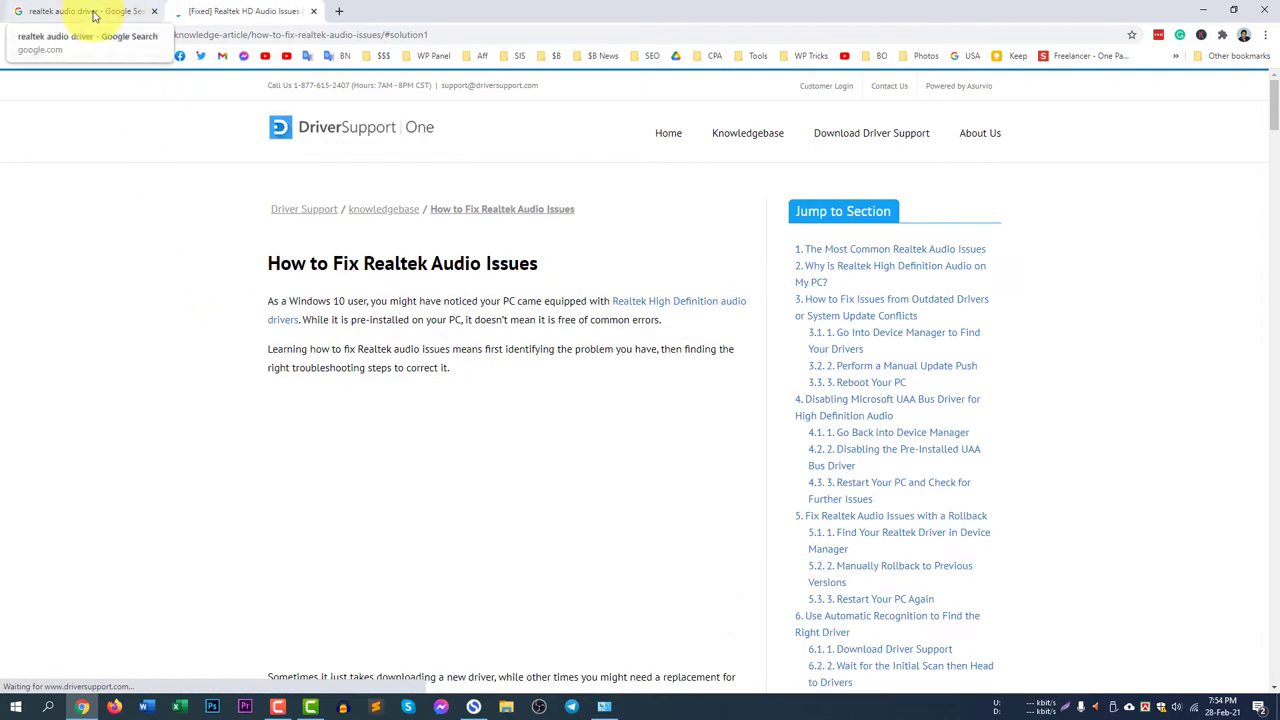
scroll(305, 522, down, 5)
scroll(286, 534, down, 3)
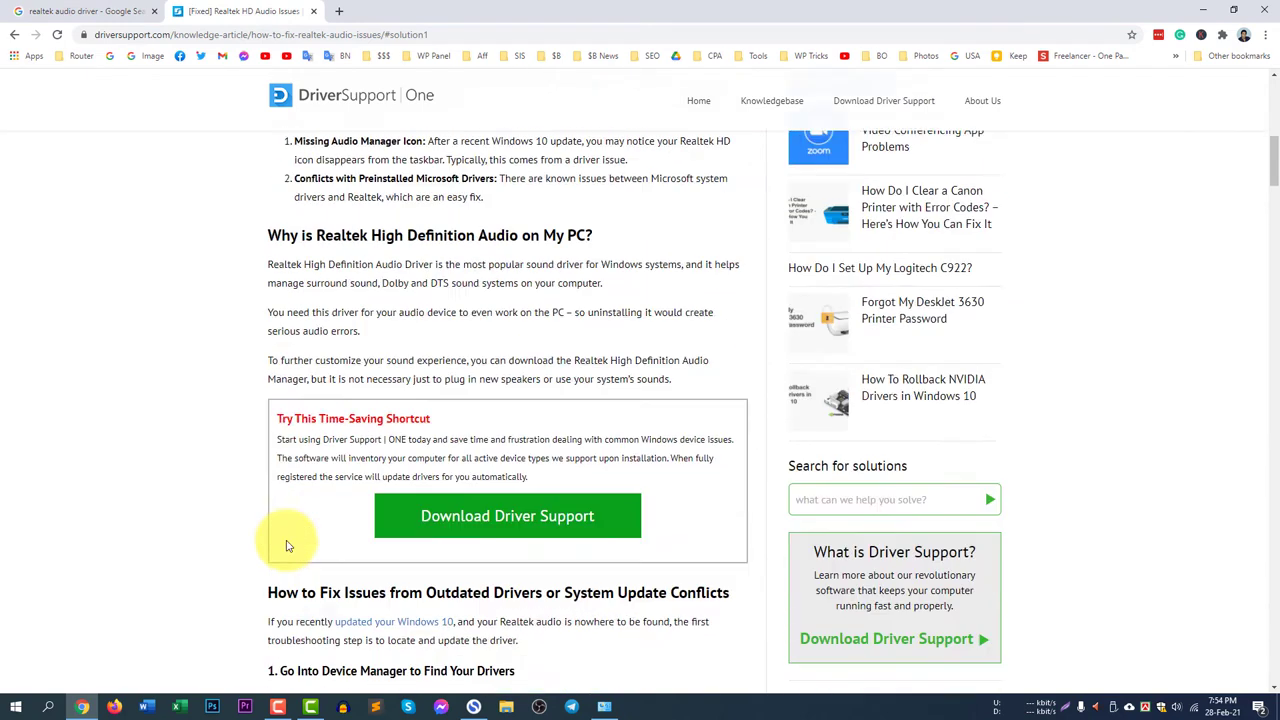
scroll(286, 543, down, 3)
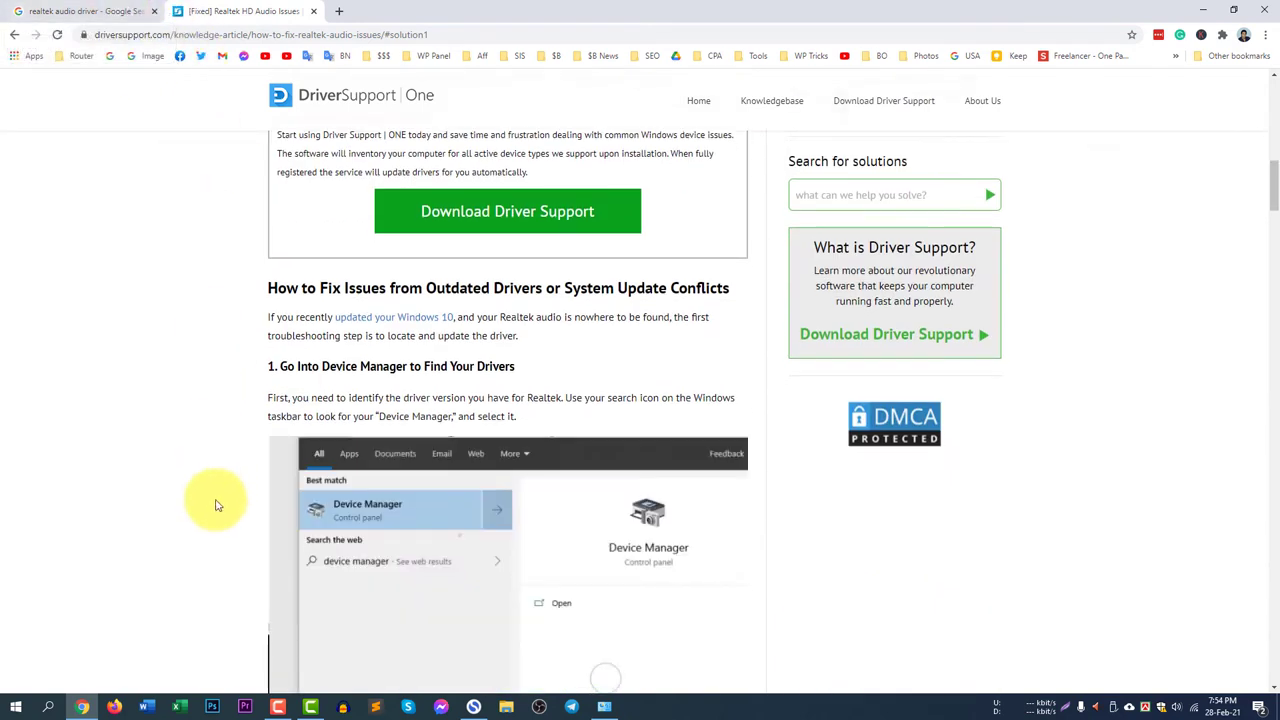
scroll(214, 506, down, 3)
click(114, 10)
click(313, 11)
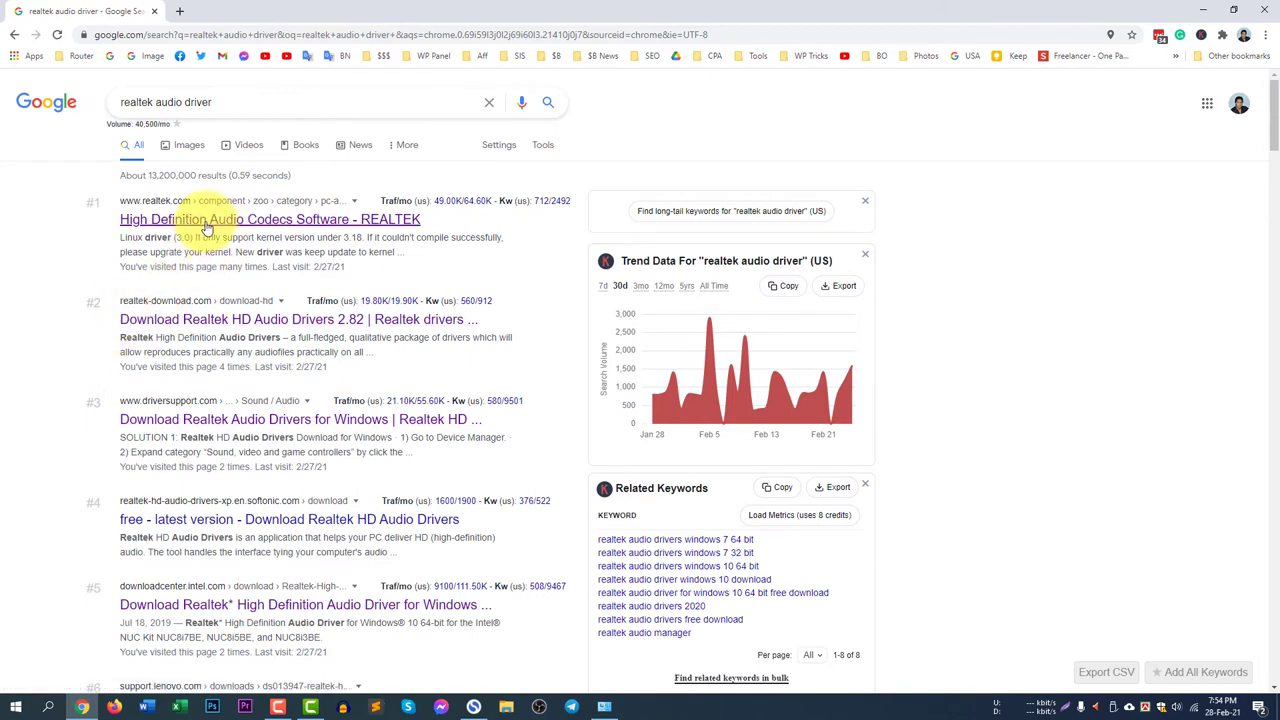
scroll(60, 445, down, 2)
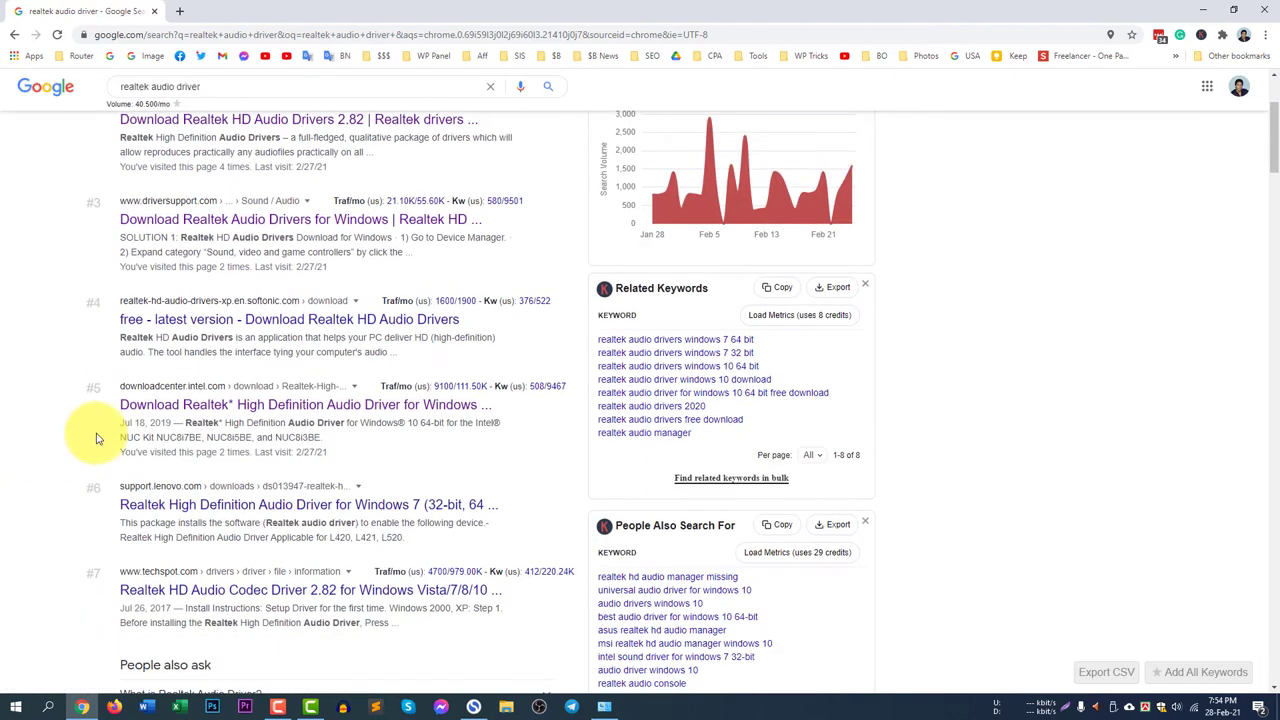
Open the Intel driver download result in a separate tab, close it, and minimize Chrome
middle_click(213, 410)
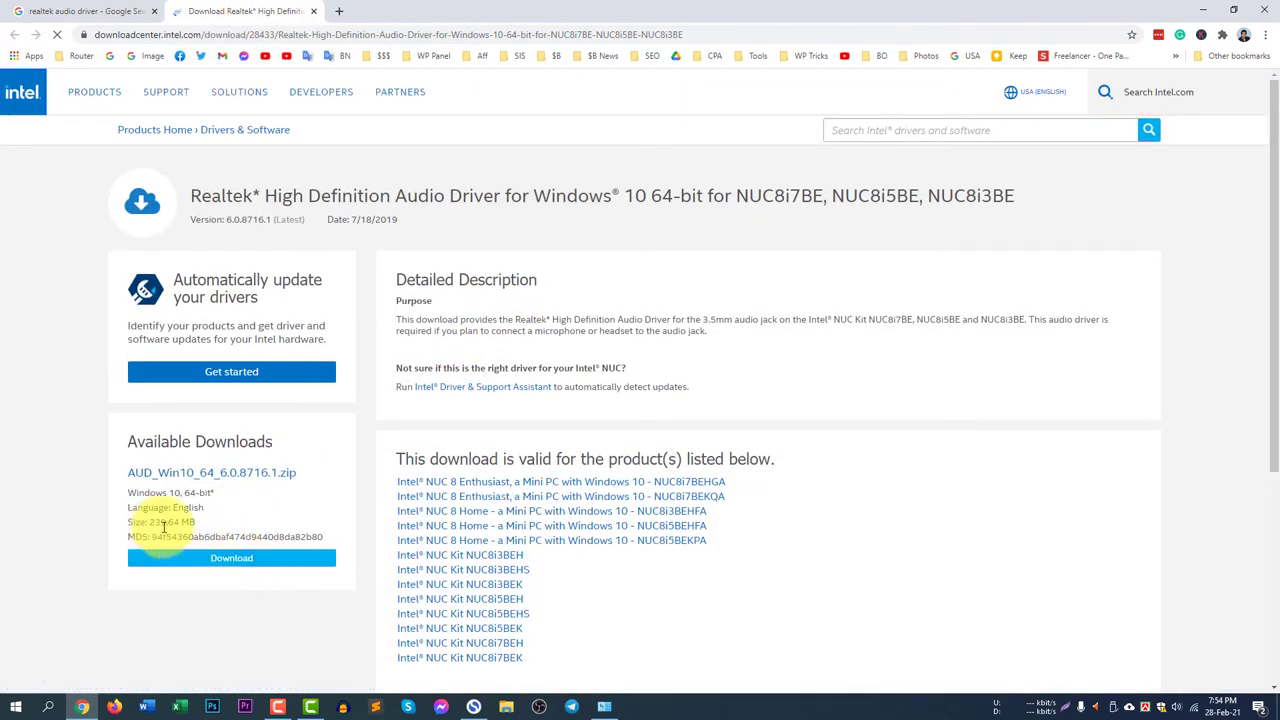
click(75, 11)
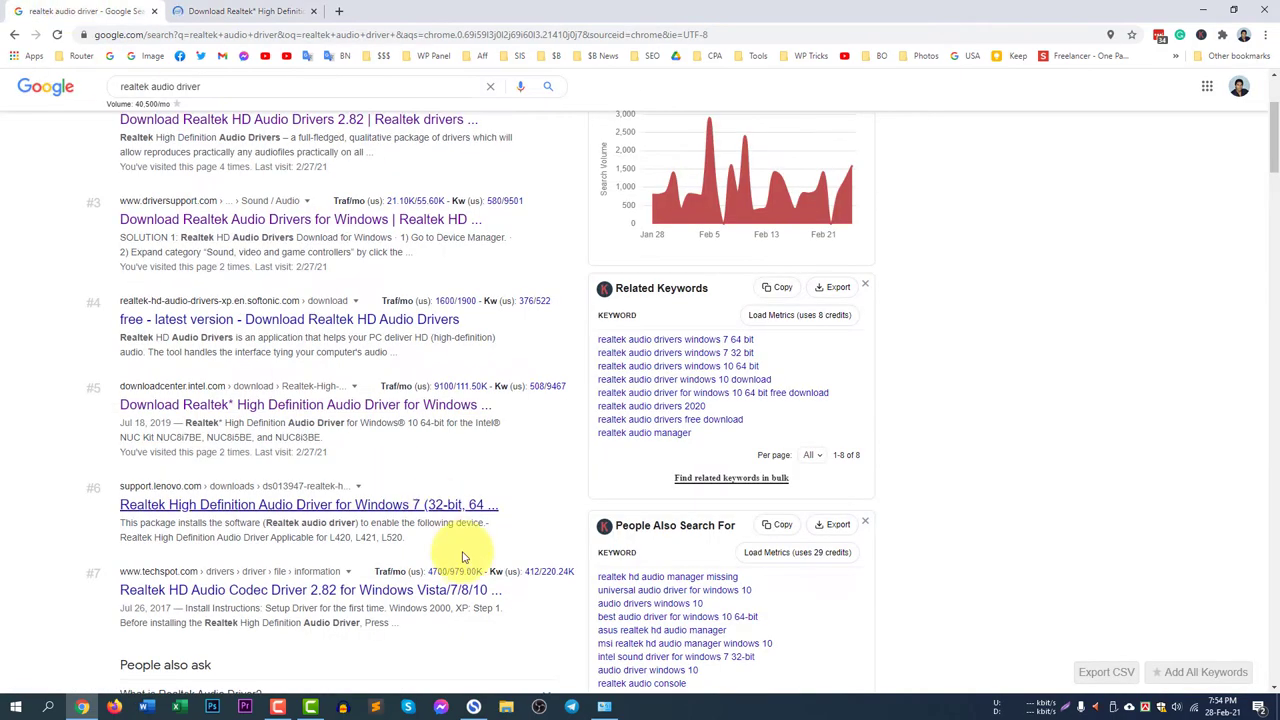
scroll(462, 557, down, 4)
scroll(465, 572, up, 6)
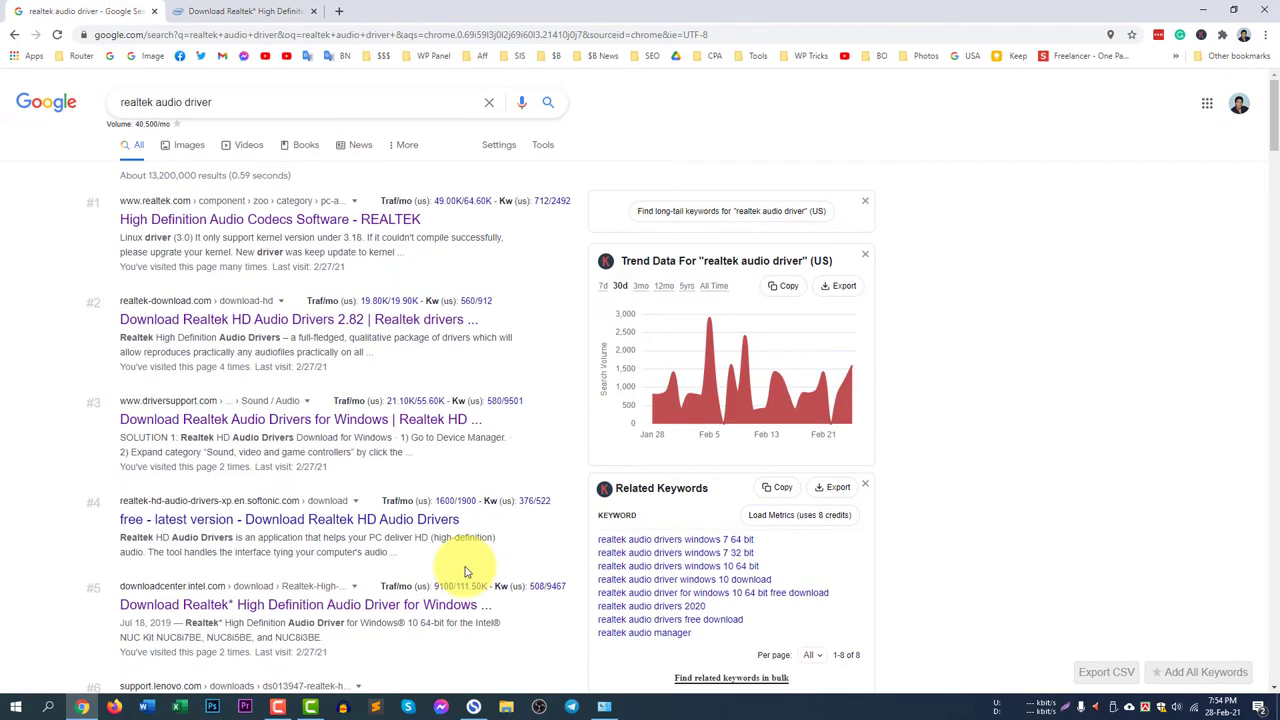
click(300, 10)
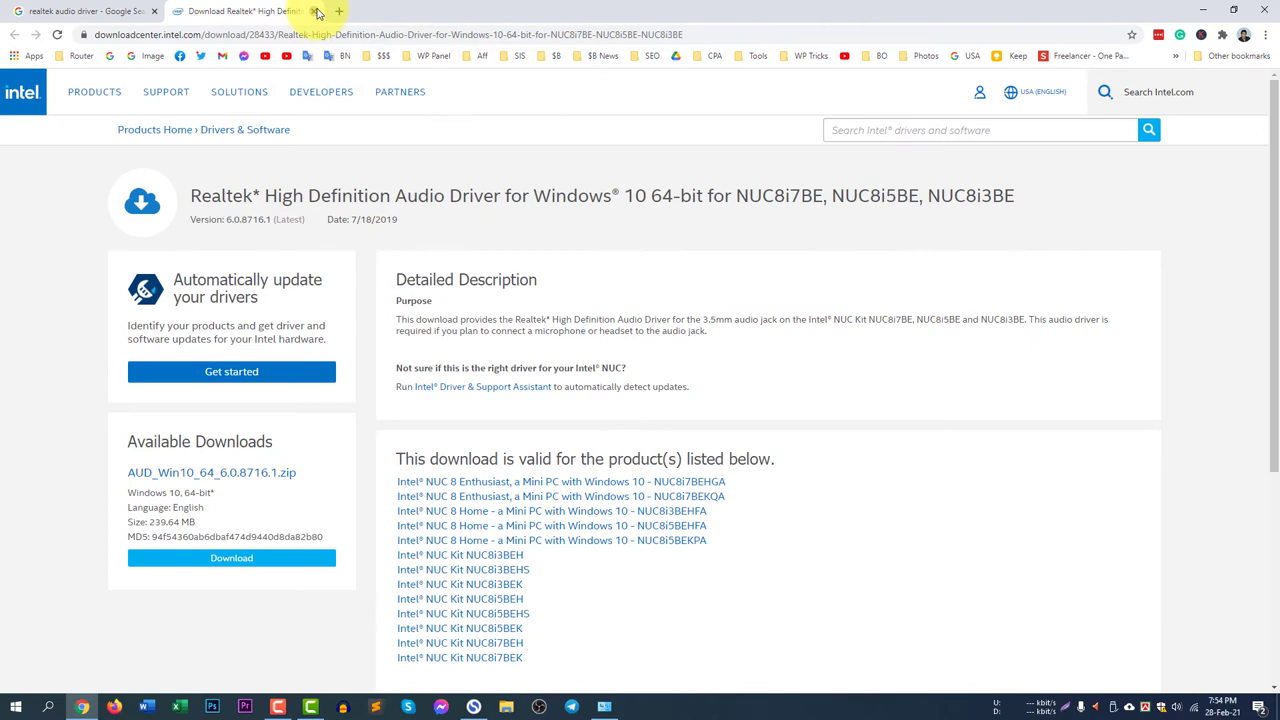
click(315, 11)
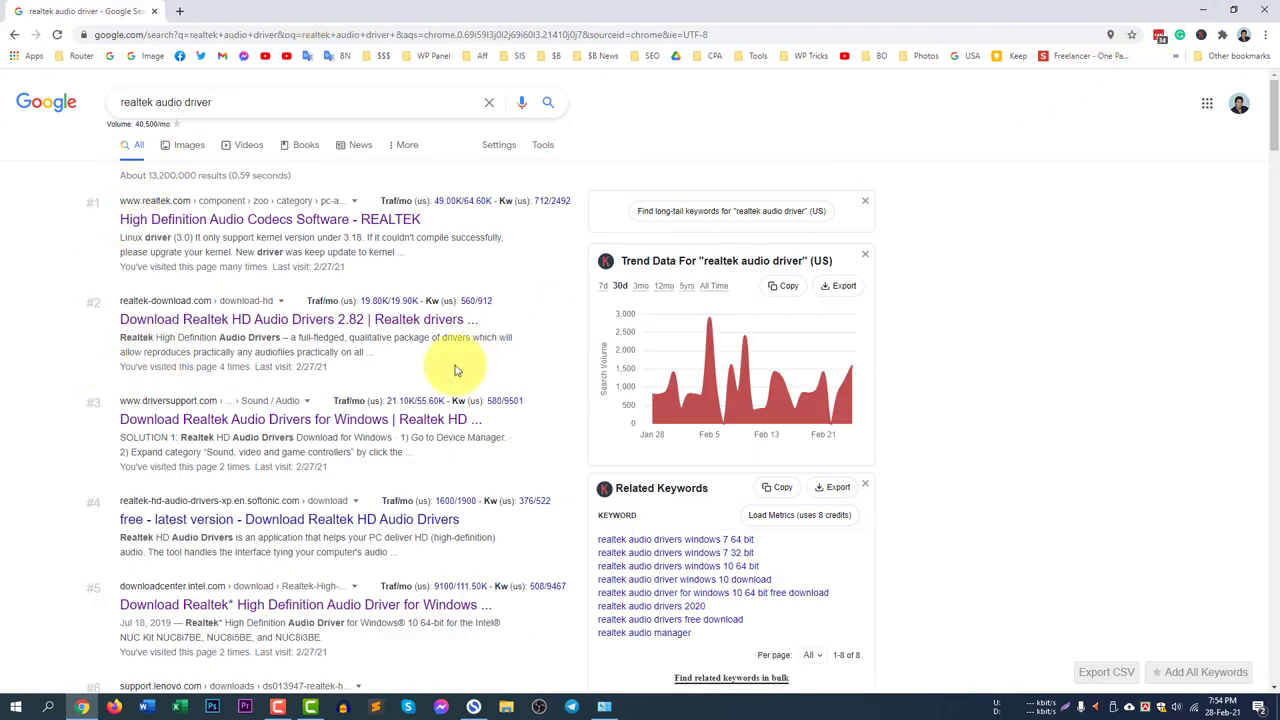
click(1207, 7)
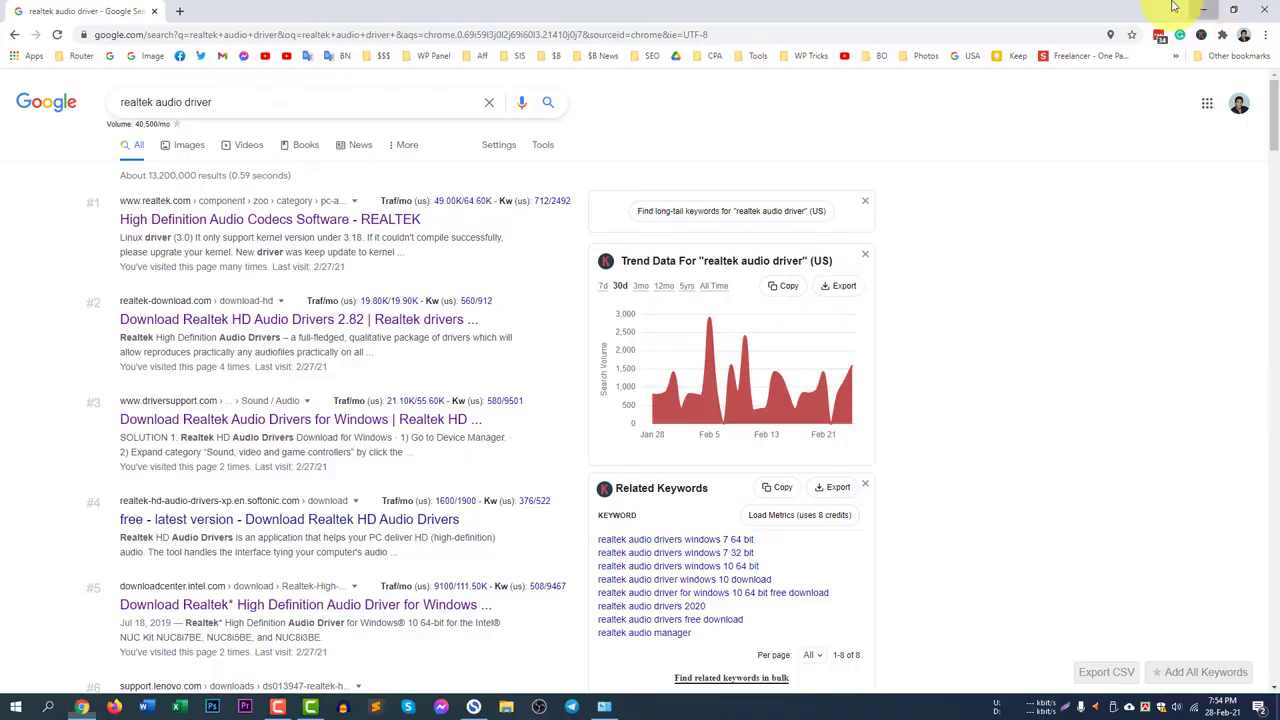
Launch Realtek HD Audio Manager from the tray speaker icon and reposition its window
double_click(1100, 706)
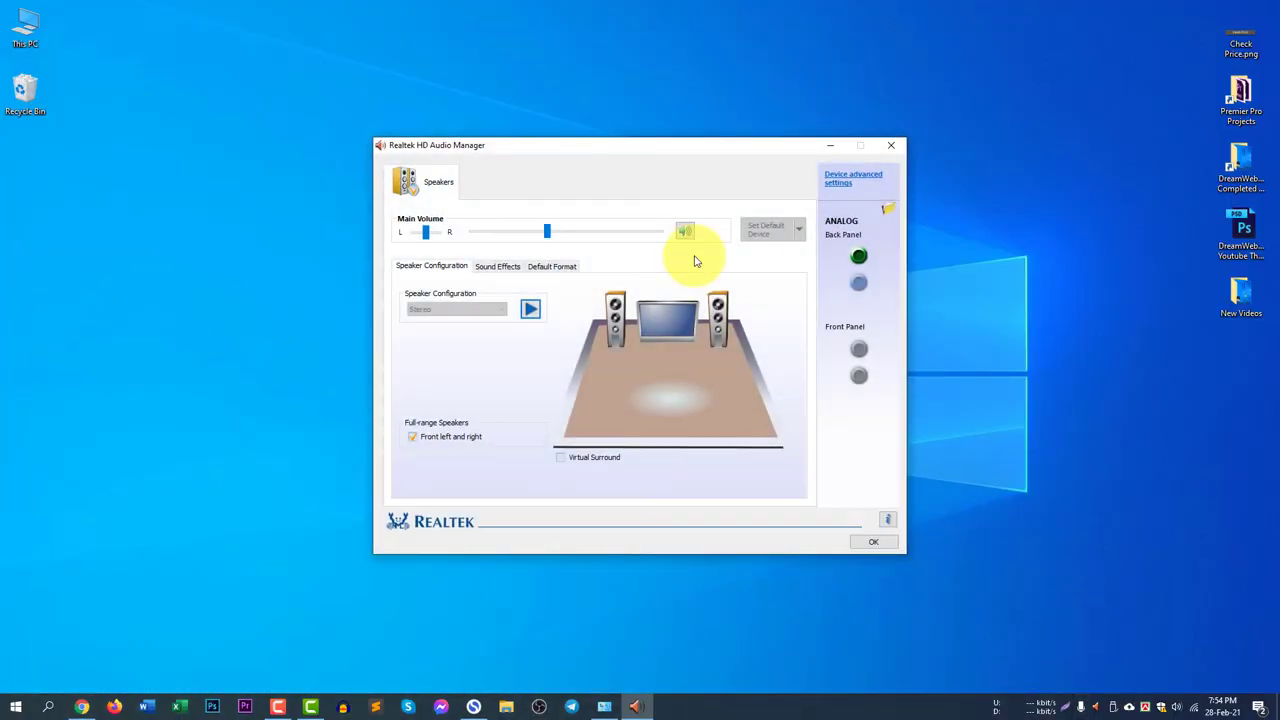
drag(637, 152, 592, 143)
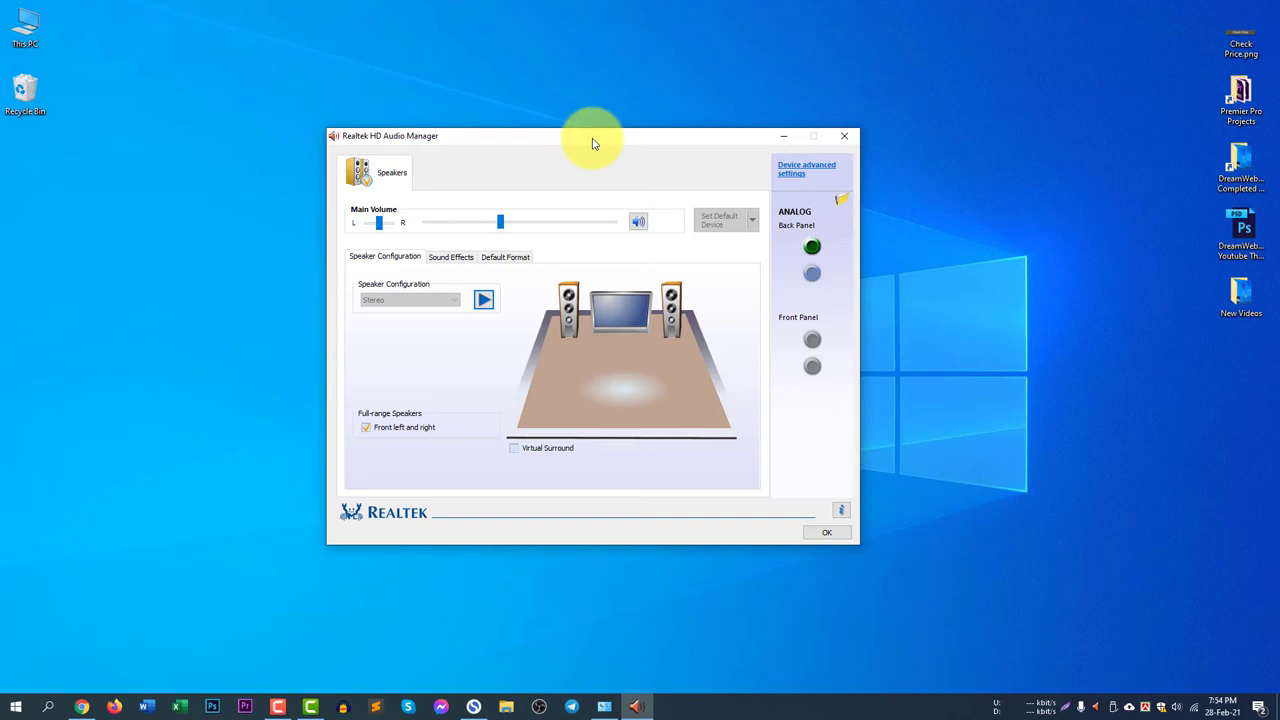
drag(592, 143, 610, 140)
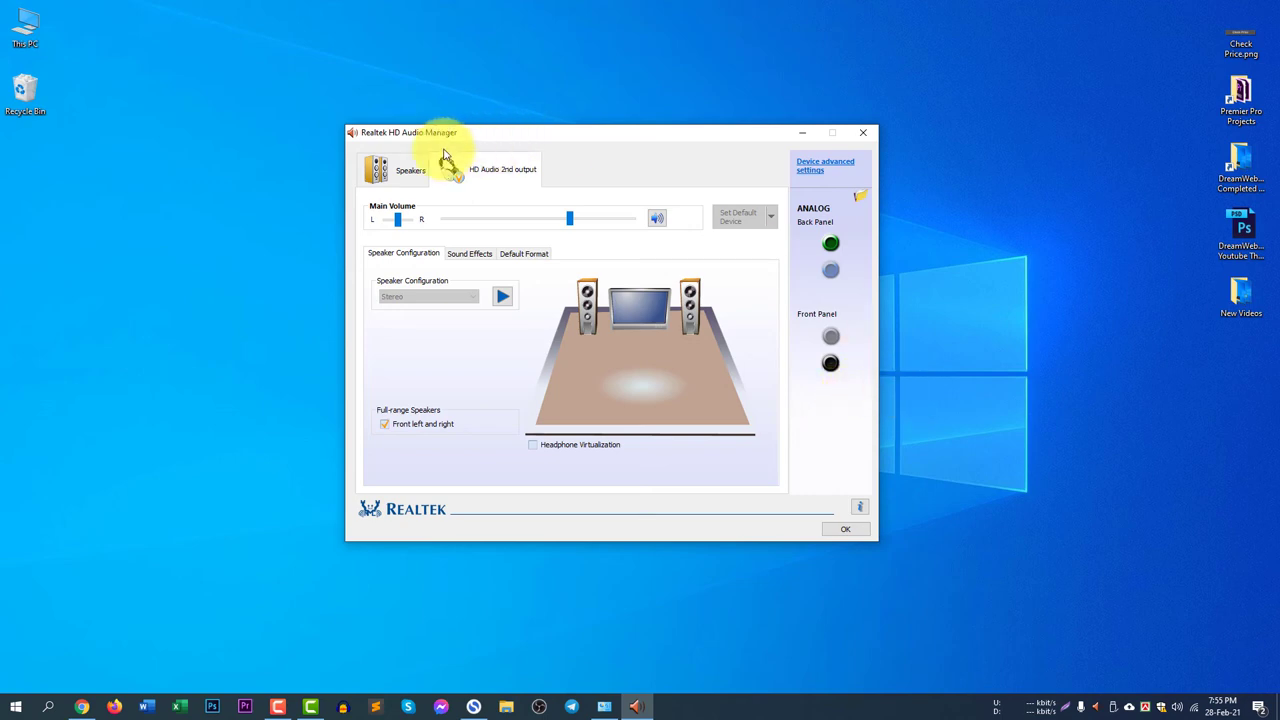
View the HD Audio 2nd output settings, then minimize the audio manager
click(445, 160)
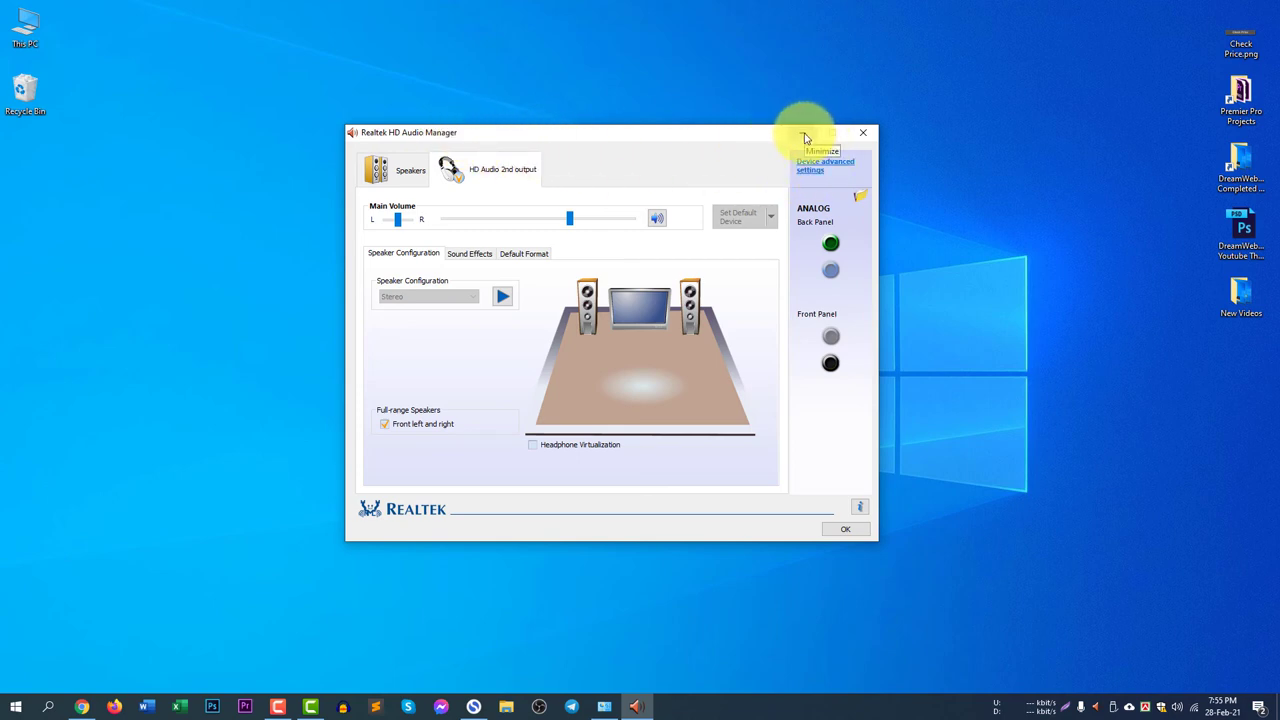
click(843, 531)
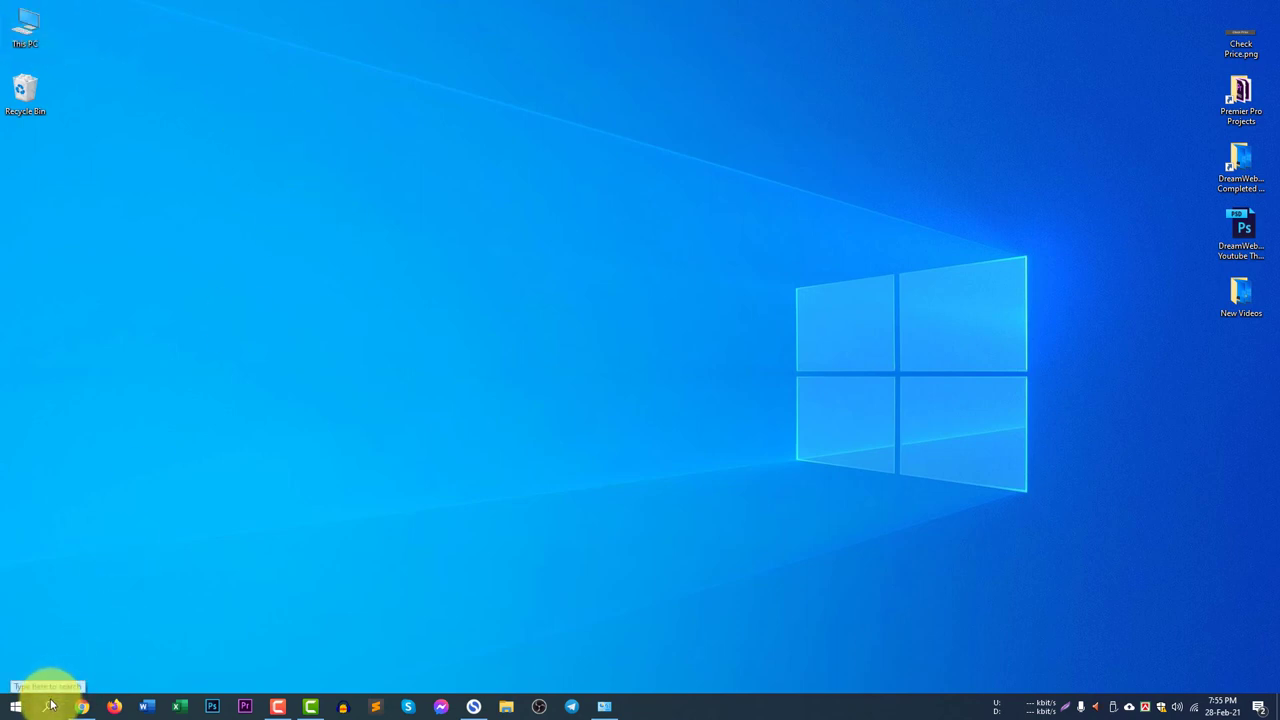
Open Device Manager through a Windows search for 'device' and center its window
right_click(22, 24)
click(237, 460)
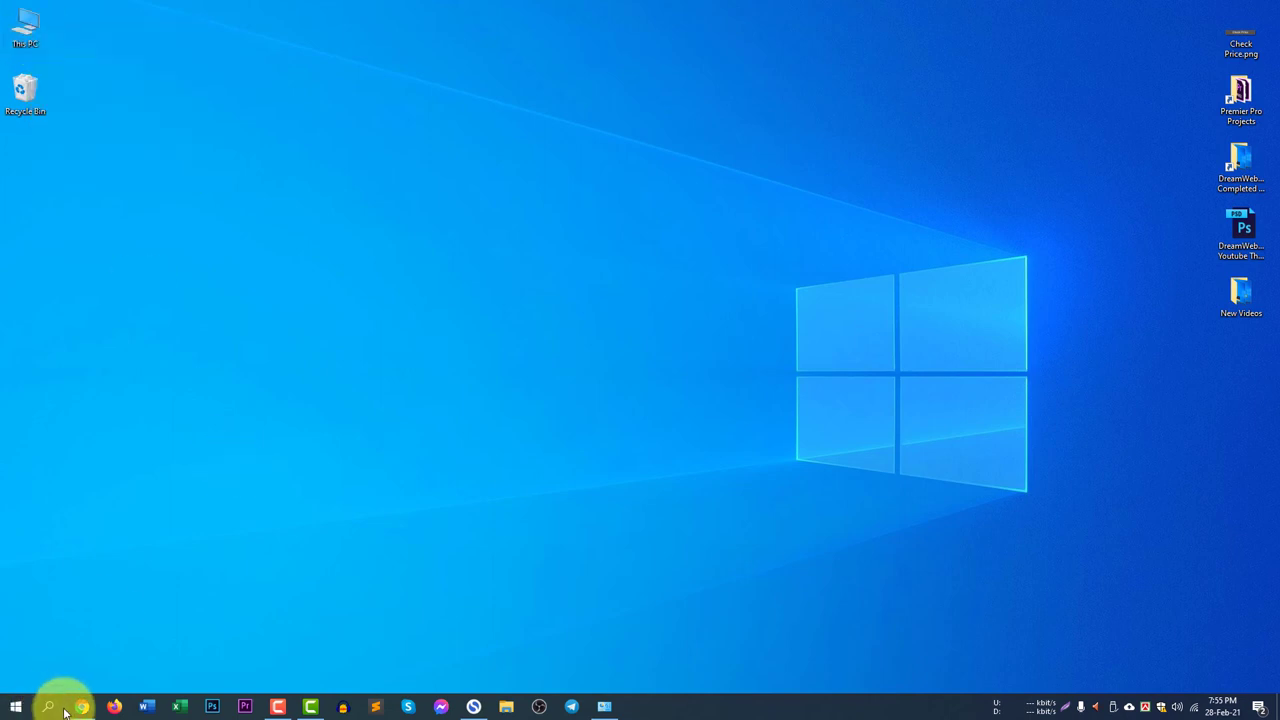
click(49, 710)
text(device)
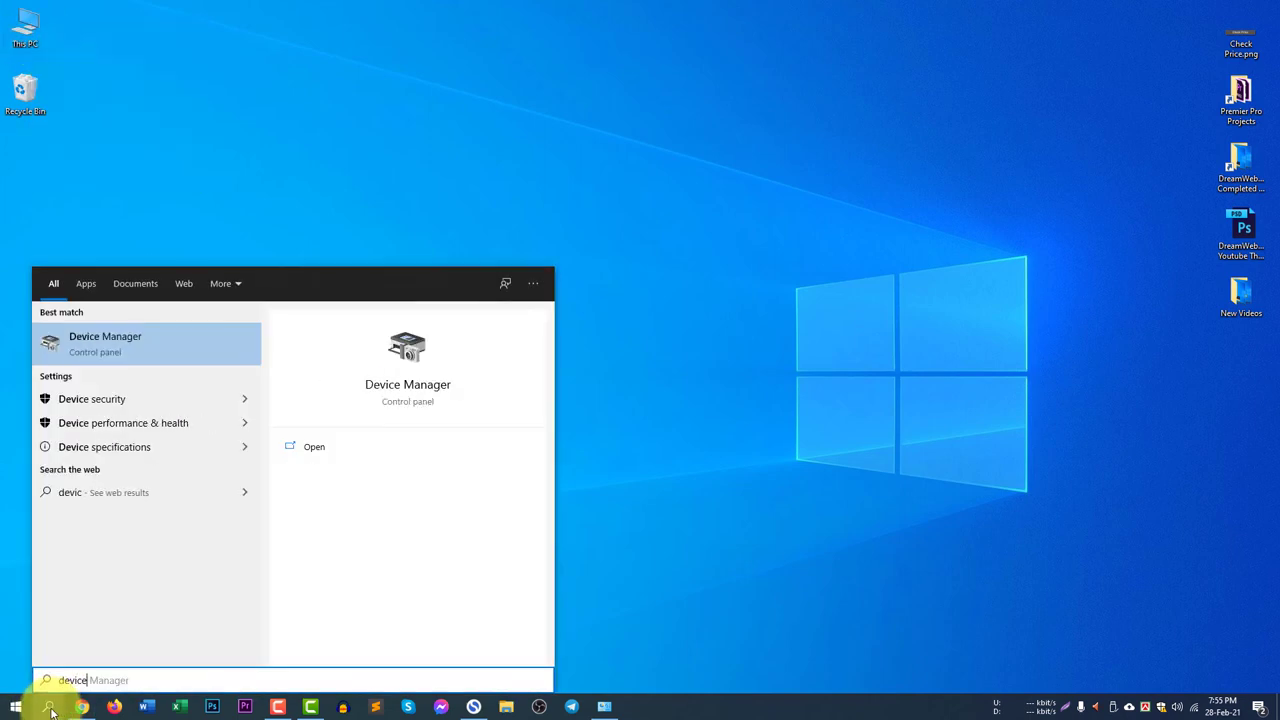
click(157, 349)
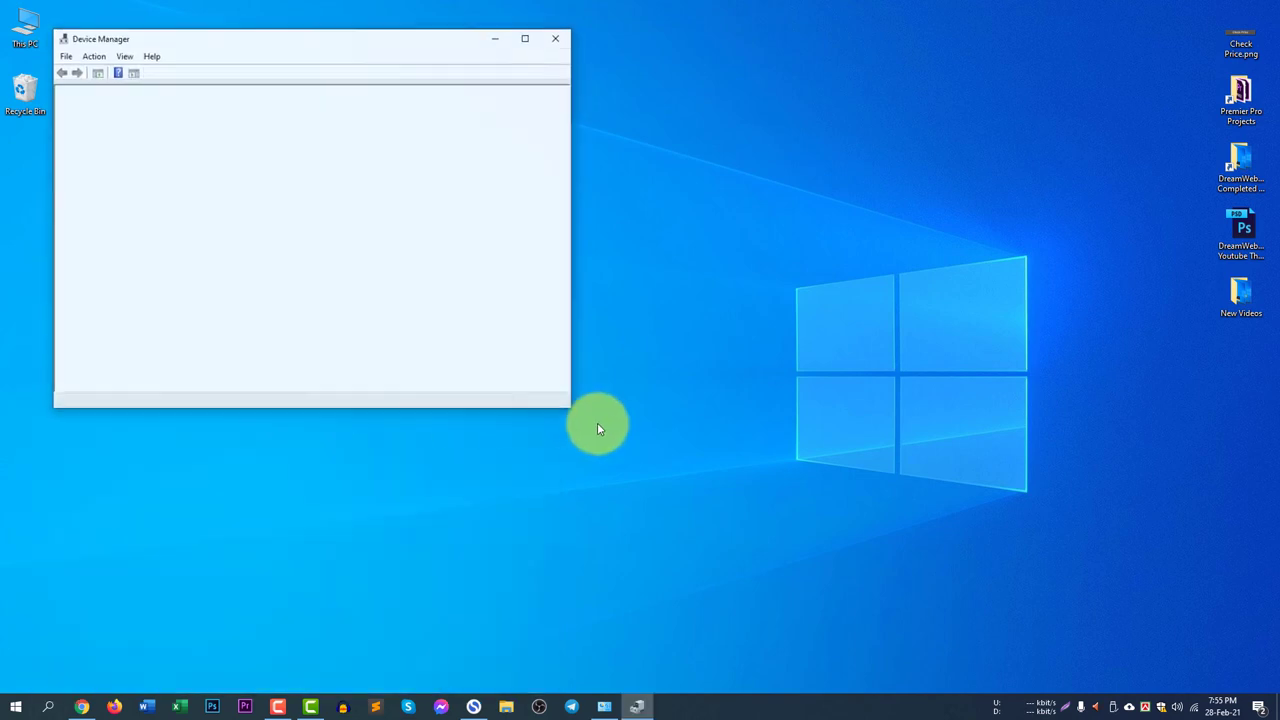
drag(383, 42, 673, 76)
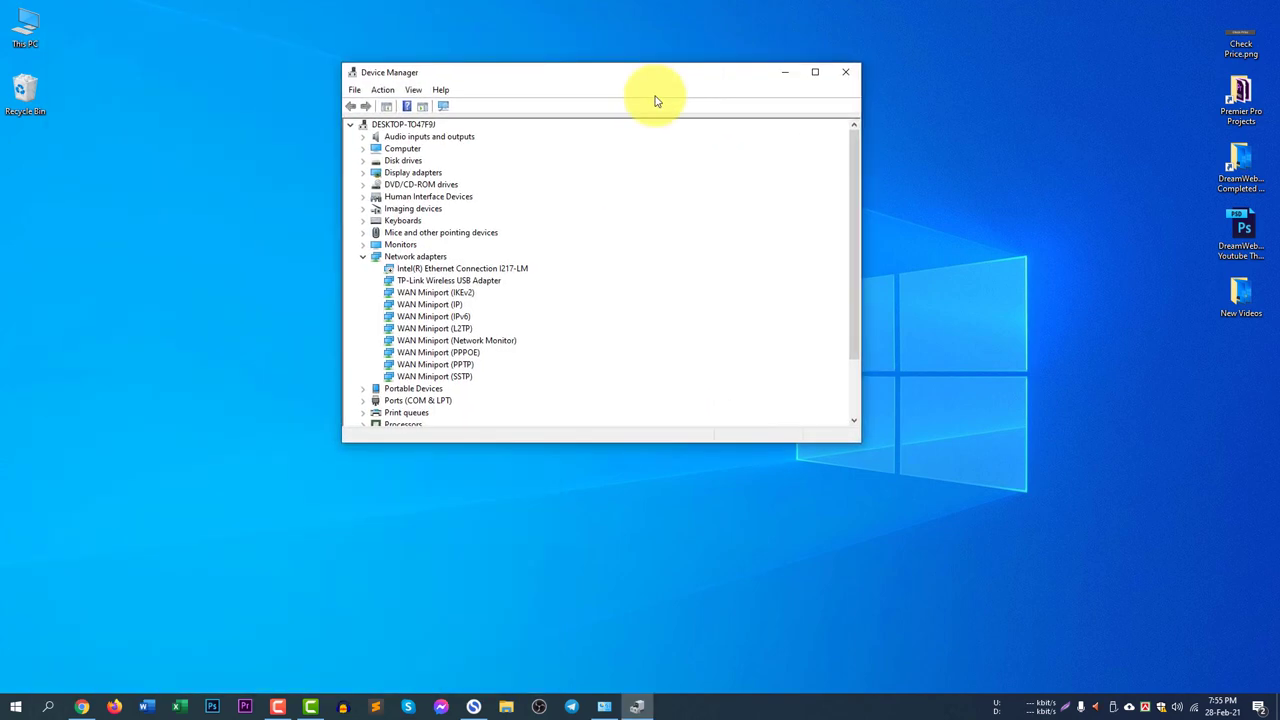
Expand Audio inputs and outputs and inspect the ATR USB microphone's driver actions
click(364, 137)
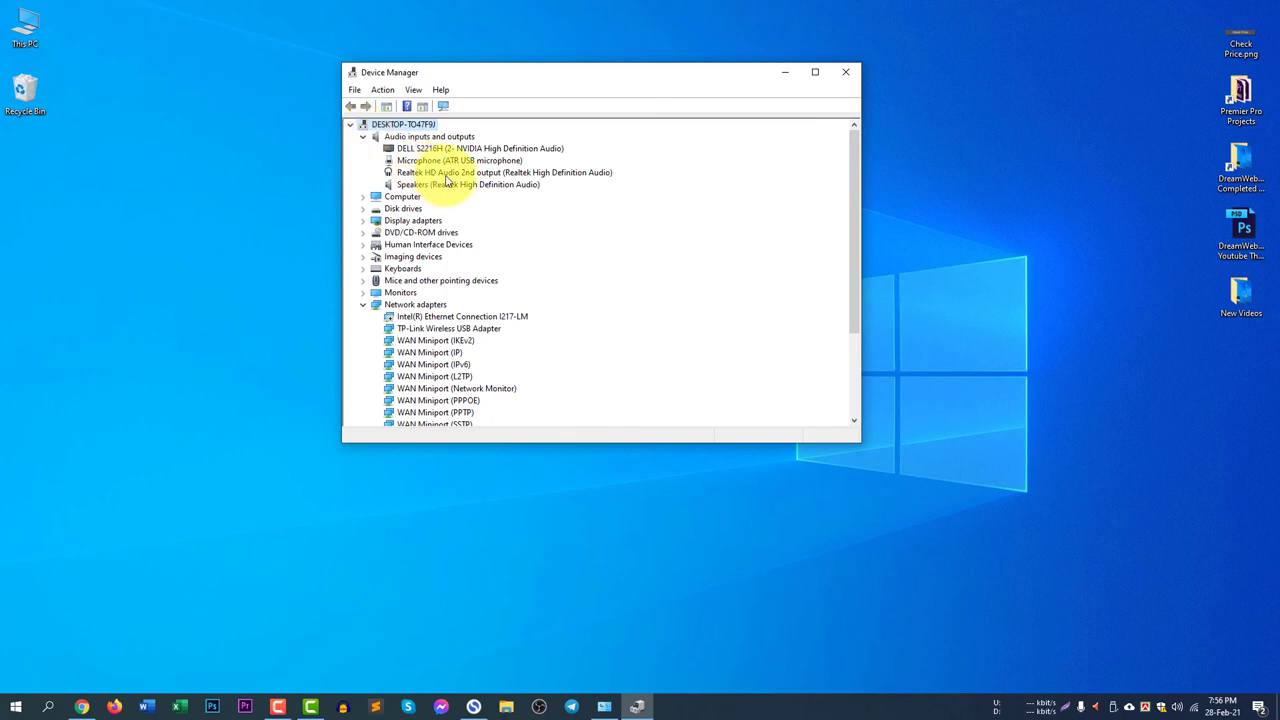
click(475, 162)
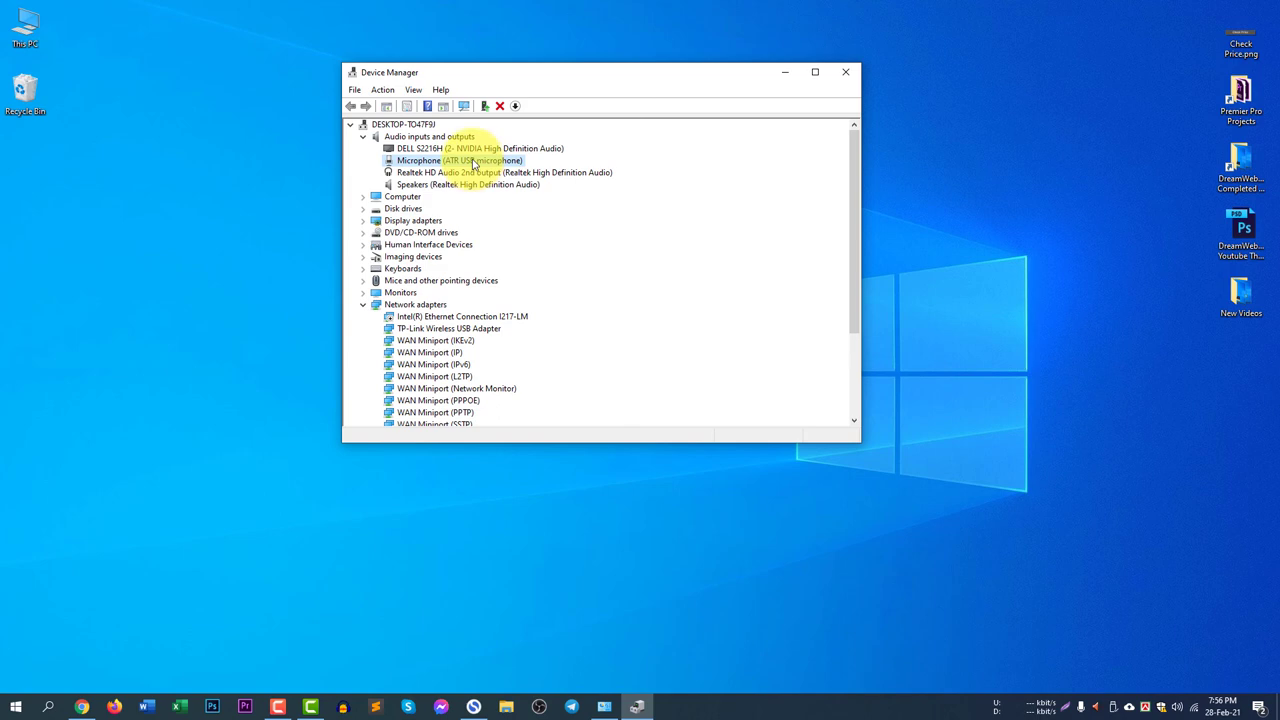
right_click(476, 166)
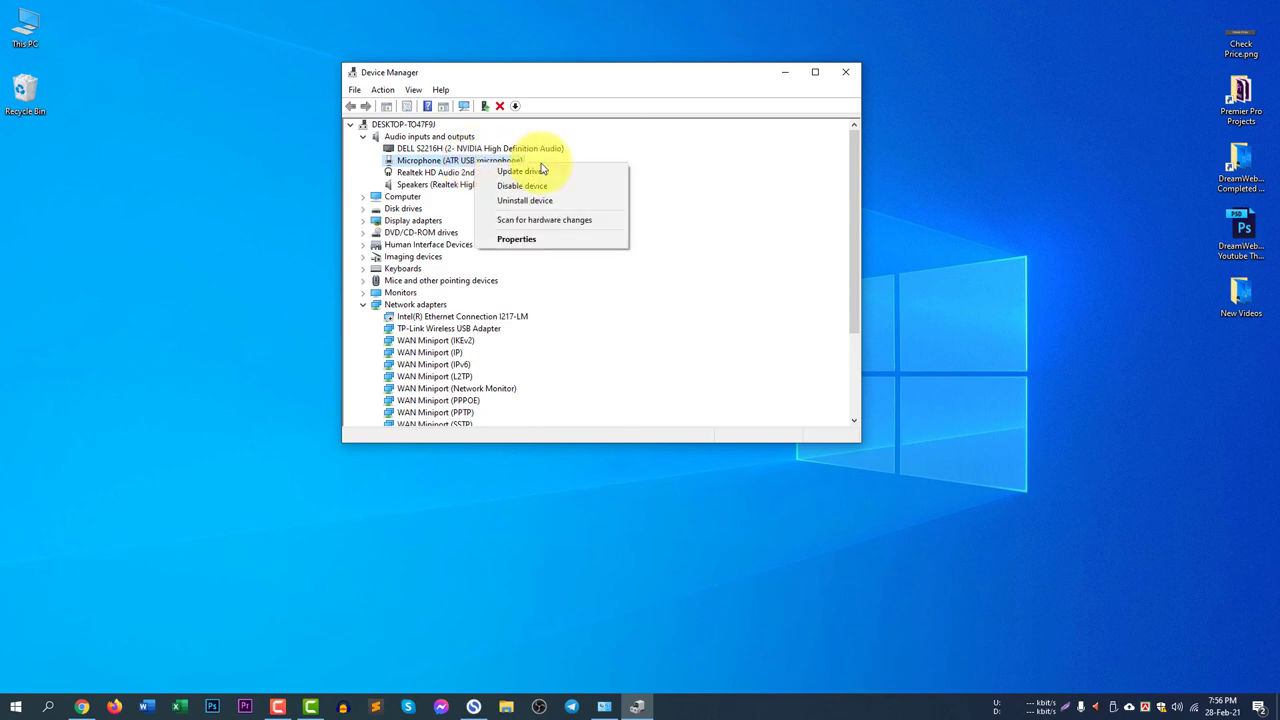
key(Escape)
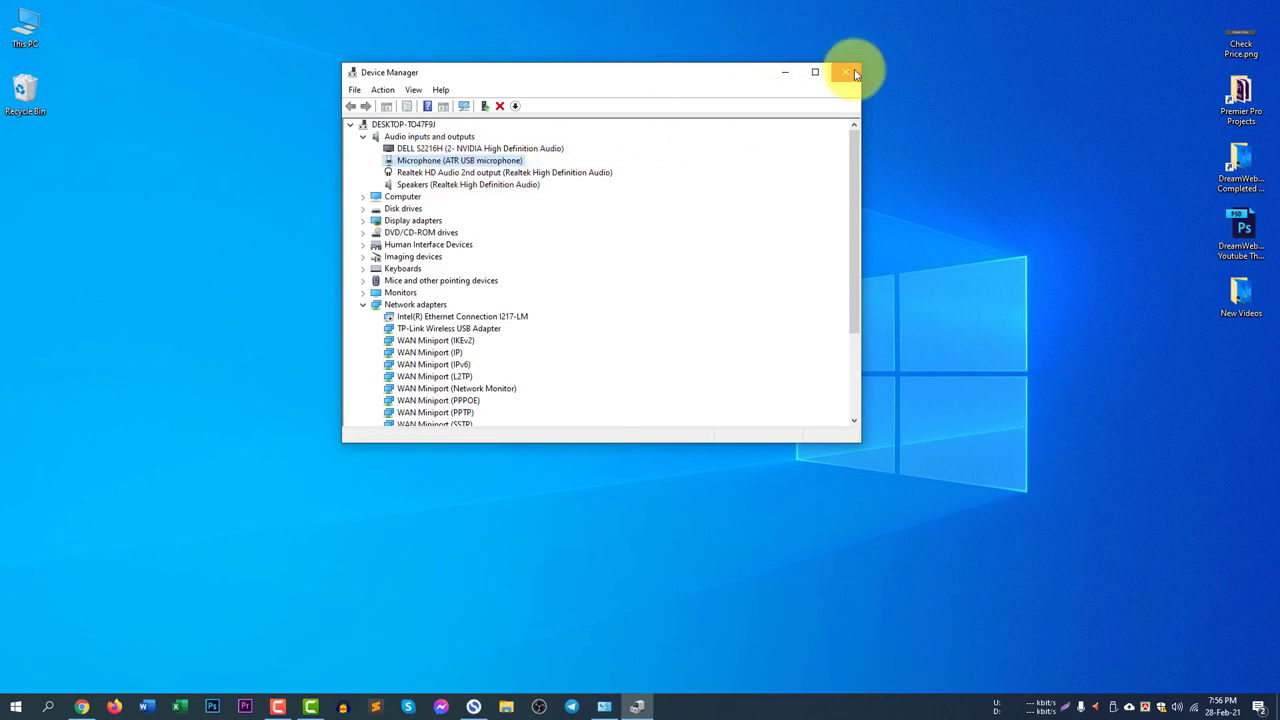
Close the Device Manager window
click(846, 72)
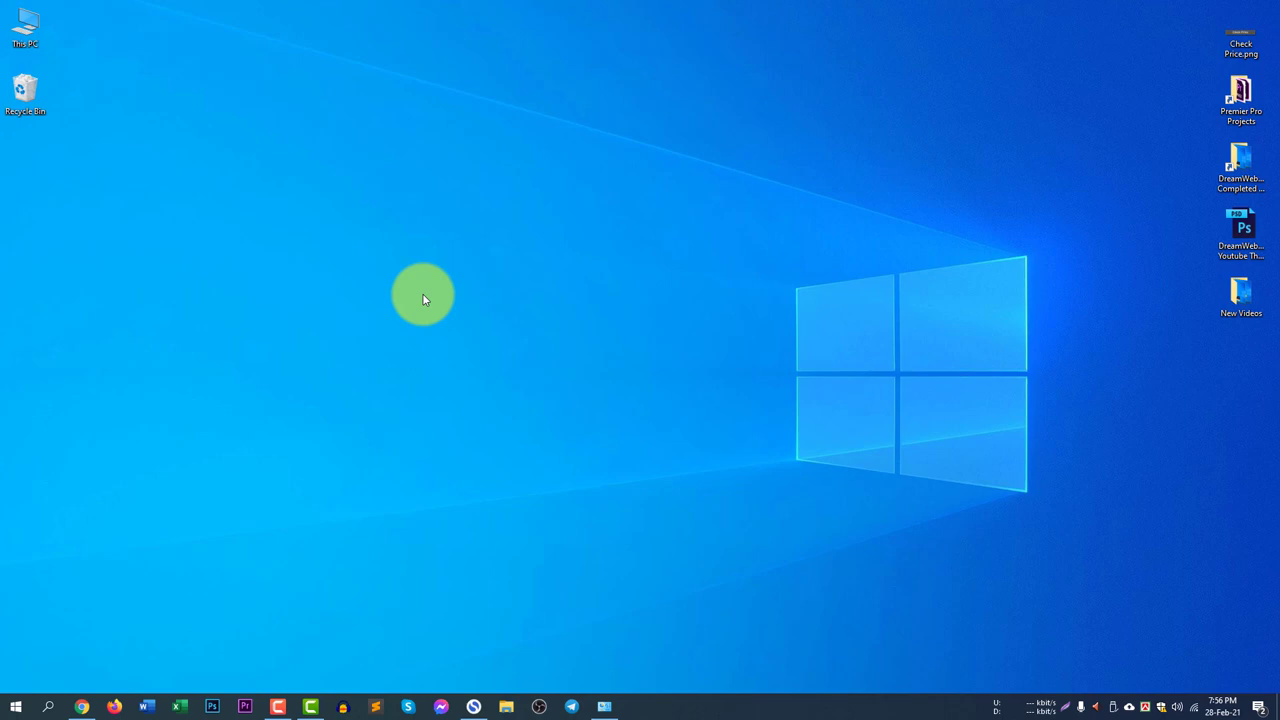